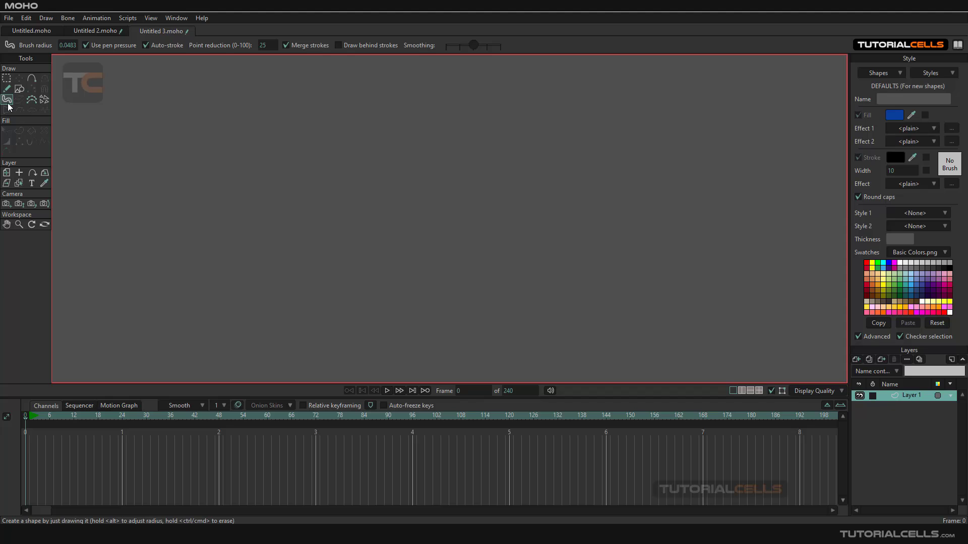
# - Paint five overlapping blue blob-brush strokes that merge into one branching shape
pyautogui.moveTo(173, 203)
pyautogui.mouseDown()
pyautogui.moveTo(260, 204)
pyautogui.moveTo(572, 147)
pyautogui.mouseUp()
pyautogui.moveTo(370, 192)
pyautogui.mouseDown()
pyautogui.moveTo(396, 194)
pyautogui.moveTo(561, 296)
pyautogui.mouseUp()
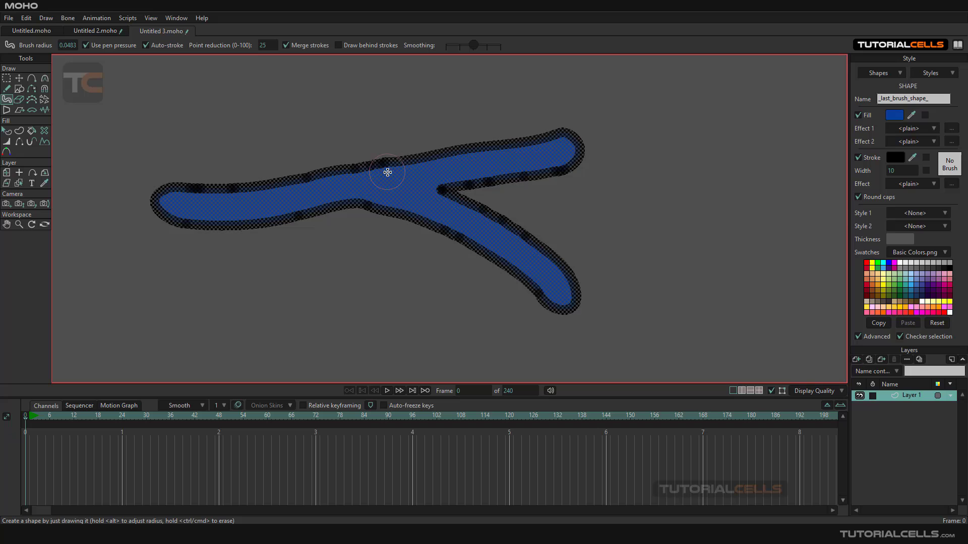
pyautogui.moveTo(386, 168); pyautogui.dragTo(199, 97)
pyautogui.moveTo(309, 198); pyautogui.dragTo(225, 359)
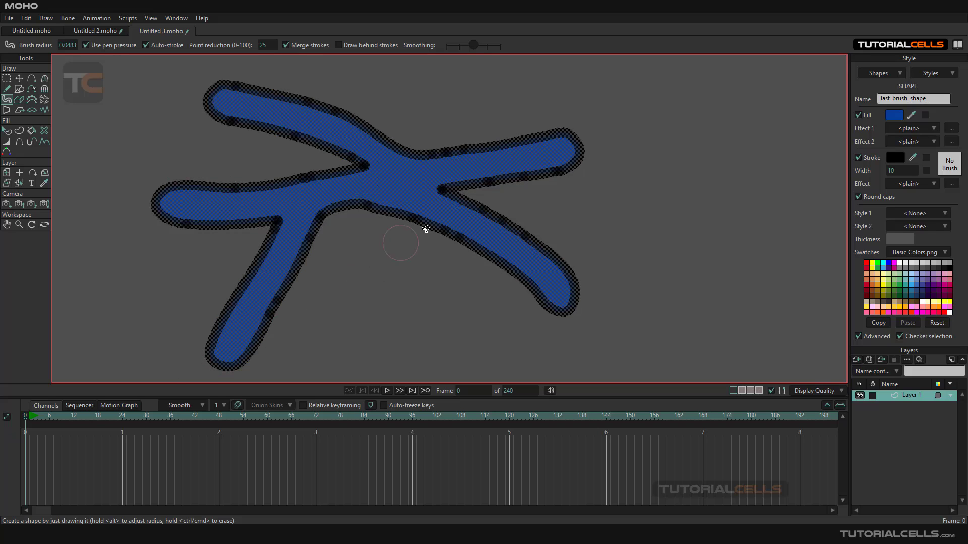
pyautogui.moveTo(505, 180); pyautogui.dragTo(651, 187)
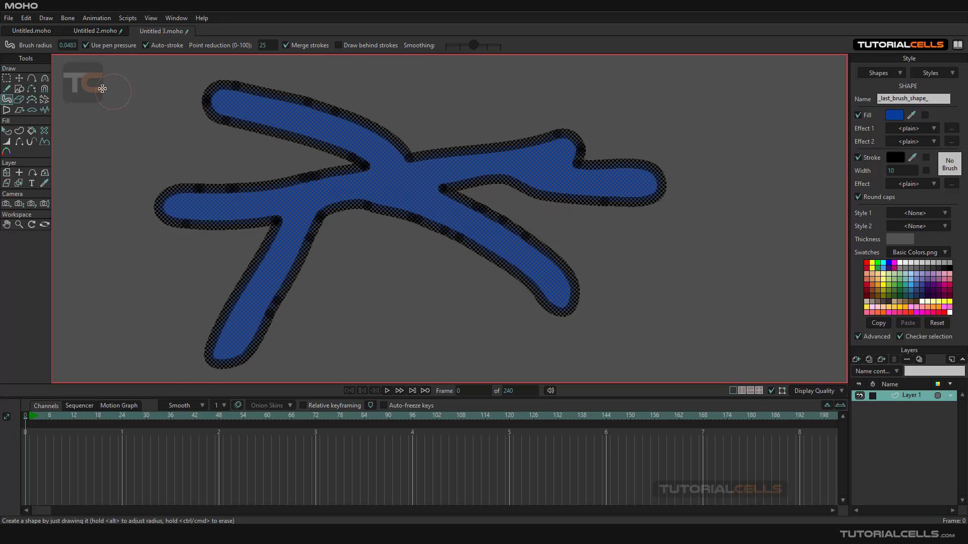
# - Switch to Transform Points to show the shape's editable points
pyautogui.click(20, 80)
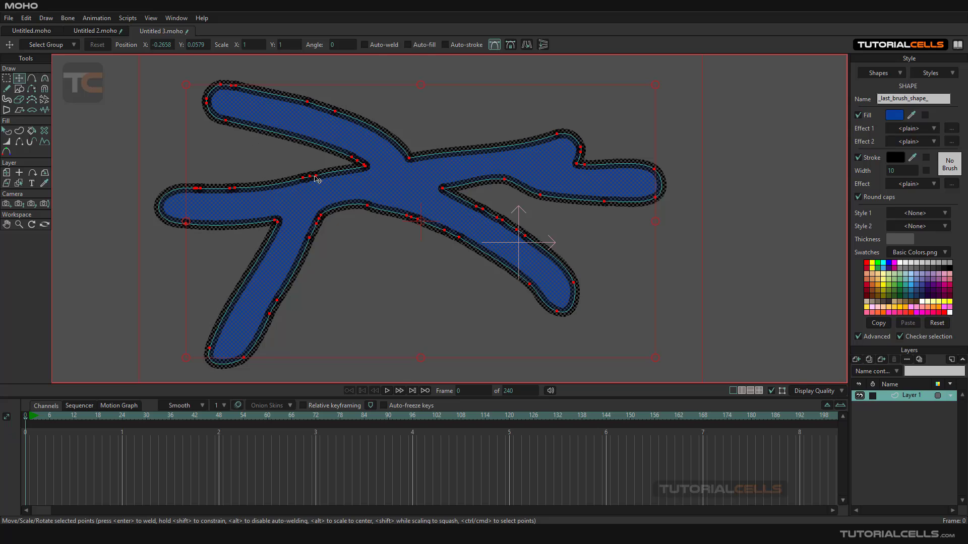
pyautogui.scroll(3, 316, 180)
pyautogui.scroll(-4, 317, 180)
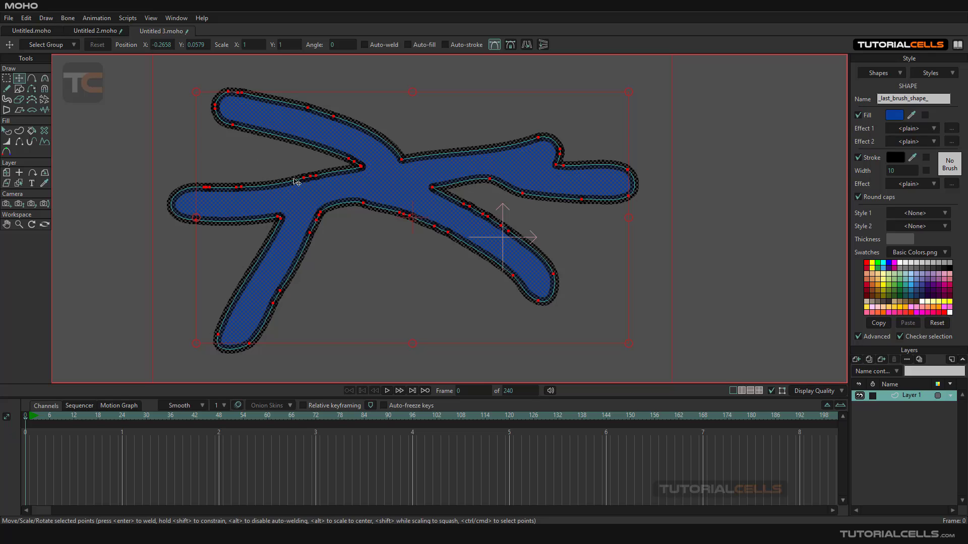
# - Erase the blue shape's left arm, arm tips and remaining body with the Eraser
pyautogui.click(19, 100)
pyautogui.moveTo(153, 196)
pyautogui.mouseDown()
pyautogui.moveTo(189, 183)
pyautogui.moveTo(175, 162)
pyautogui.moveTo(190, 149)
pyautogui.mouseUp()
pyautogui.moveTo(581, 210)
pyautogui.mouseDown()
pyautogui.moveTo(624, 180)
pyautogui.moveTo(599, 133)
pyautogui.mouseUp()
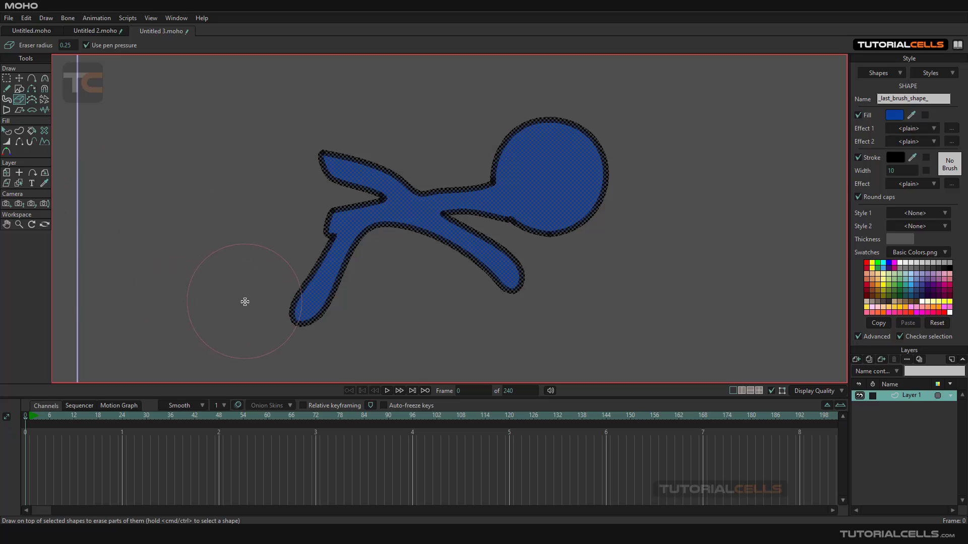
pyautogui.moveTo(245, 301)
pyautogui.mouseDown()
pyautogui.moveTo(595, 149)
pyautogui.moveTo(423, 235)
pyautogui.moveTo(233, 217)
pyautogui.mouseUp()
# - With the Blob Brush, paint a long blue stroke with an upward and a down-left branch
pyautogui.press('g')
pyautogui.click(6, 100)
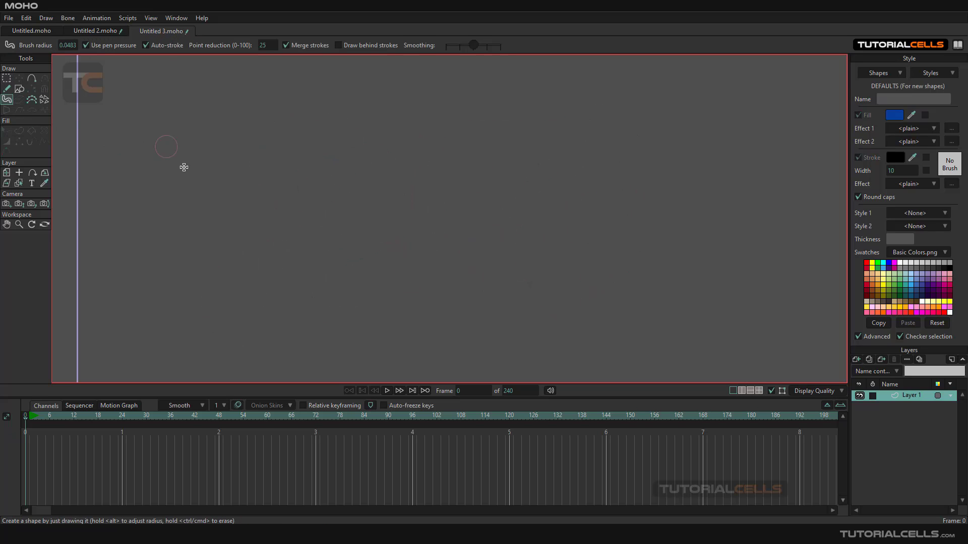
pyautogui.moveTo(204, 179)
pyautogui.mouseDown()
pyautogui.moveTo(450, 247)
pyautogui.moveTo(616, 172)
pyautogui.mouseUp()
pyautogui.moveTo(479, 233)
pyautogui.mouseDown()
pyautogui.moveTo(439, 106)
pyautogui.moveTo(481, 254)
pyautogui.moveTo(286, 276)
pyautogui.mouseUp()
pyautogui.moveTo(373, 247)
pyautogui.mouseDown()
pyautogui.moveTo(352, 270)
pyautogui.moveTo(310, 289)
pyautogui.mouseUp()
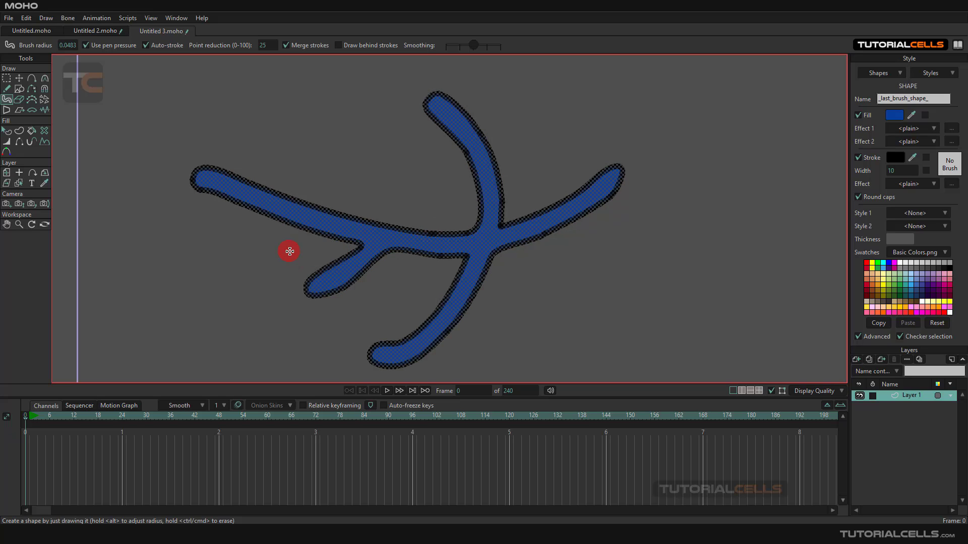
# - Enlarge the brush and trim the left end, top tip and right branch tip
pyautogui.moveTo(289, 251); pyautogui.dragTo(302, 251)
pyautogui.moveTo(190, 207); pyautogui.dragTo(211, 190)
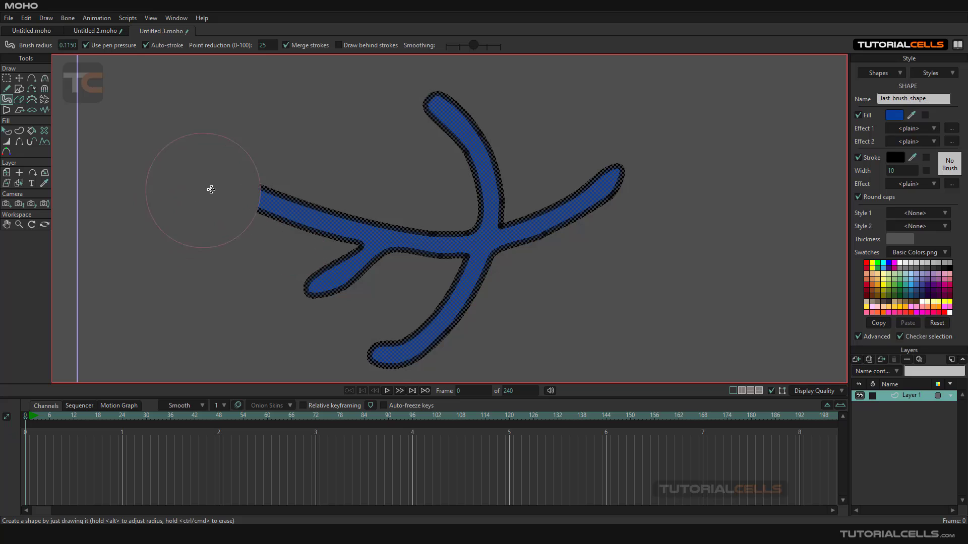
pyautogui.moveTo(407, 126); pyautogui.dragTo(432, 104)
pyautogui.scroll(-3, 569, 149)
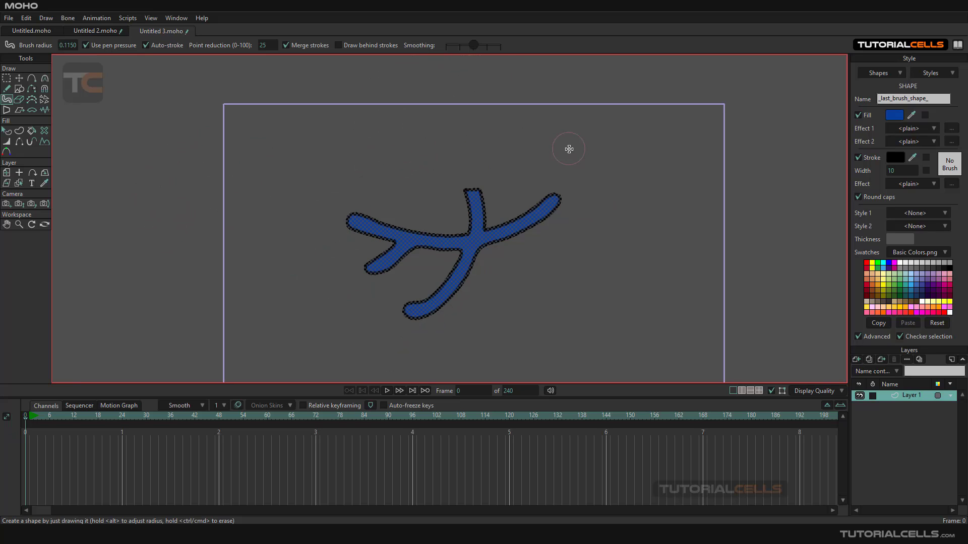
pyautogui.moveTo(531, 183)
pyautogui.mouseDown()
pyautogui.moveTo(545, 202)
pyautogui.moveTo(538, 229)
pyautogui.mouseUp()
pyautogui.scroll(3, 476, 211)
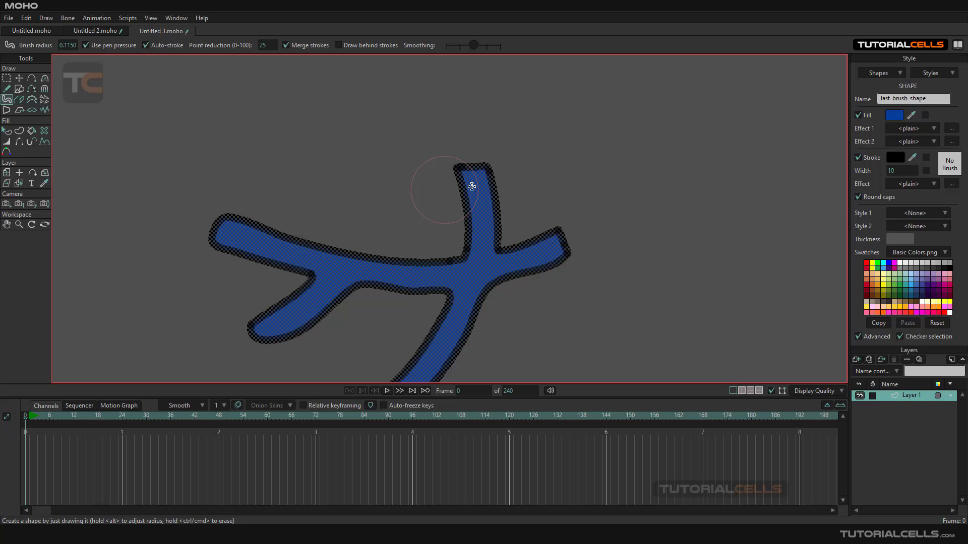
# - Undo the stray blob and hook, then paint an arc and a looping top-right bar
pyautogui.moveTo(472, 187)
pyautogui.mouseDown()
pyautogui.moveTo(467, 169)
pyautogui.moveTo(439, 177)
pyautogui.mouseUp()
pyautogui.hotkey('ctrl', 'z')
pyautogui.scroll(-2, 570, 101)
pyautogui.hotkey('ctrl', 'z')
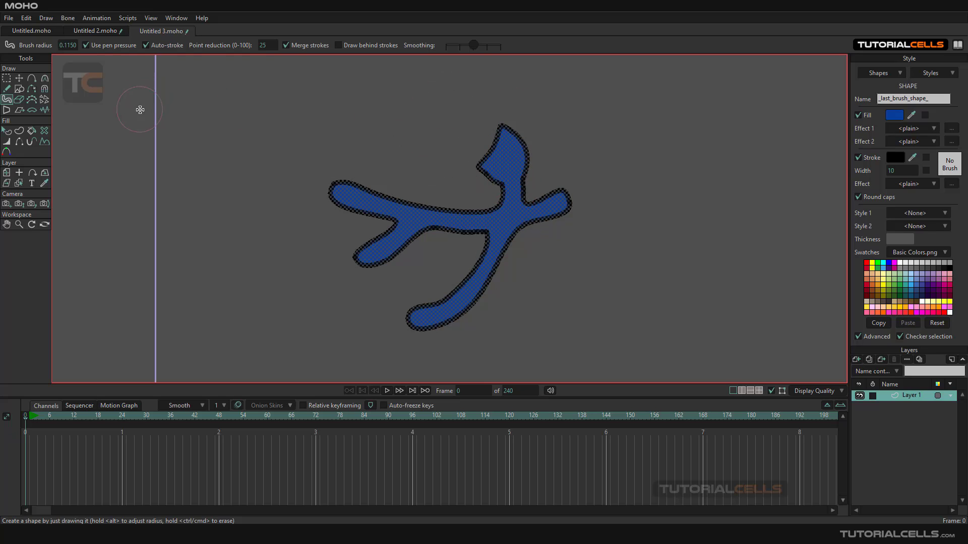
pyautogui.moveTo(491, 190)
pyautogui.mouseDown()
pyautogui.moveTo(454, 154)
pyautogui.moveTo(410, 184)
pyautogui.moveTo(419, 200)
pyautogui.moveTo(656, 127)
pyautogui.mouseUp()
pyautogui.moveTo(656, 129)
pyautogui.mouseDown()
pyautogui.moveTo(656, 285)
pyautogui.moveTo(728, 201)
pyautogui.mouseUp()
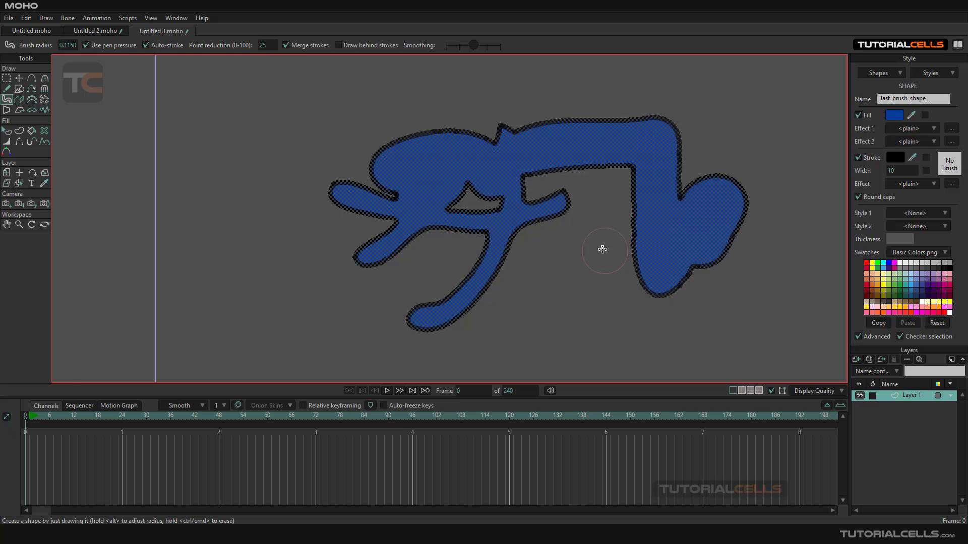
pyautogui.scroll(1, 563, 200)
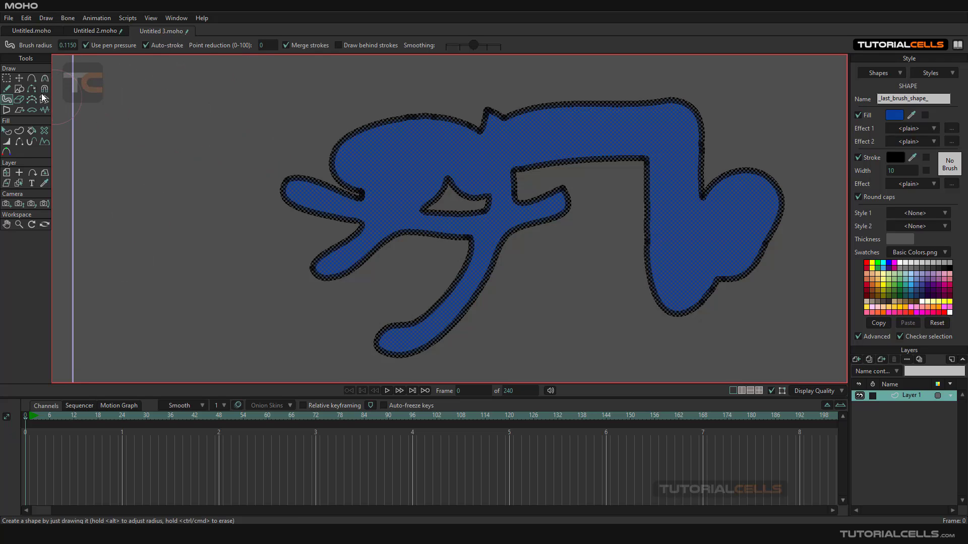
# - Select and delete all of the blue shape's points, then return to the Blob Brush
pyautogui.click(7, 79)
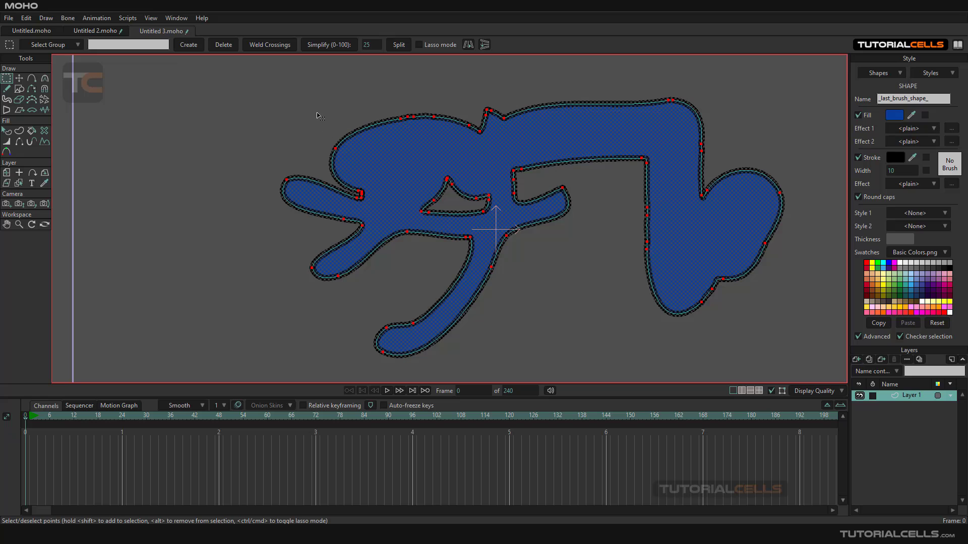
pyautogui.press('Delete')
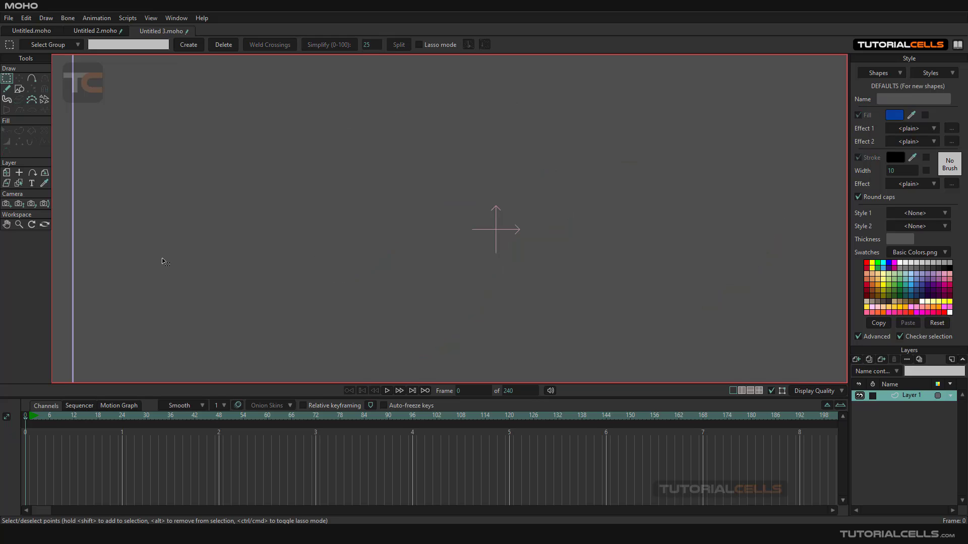
pyautogui.scroll(1, 360, 176)
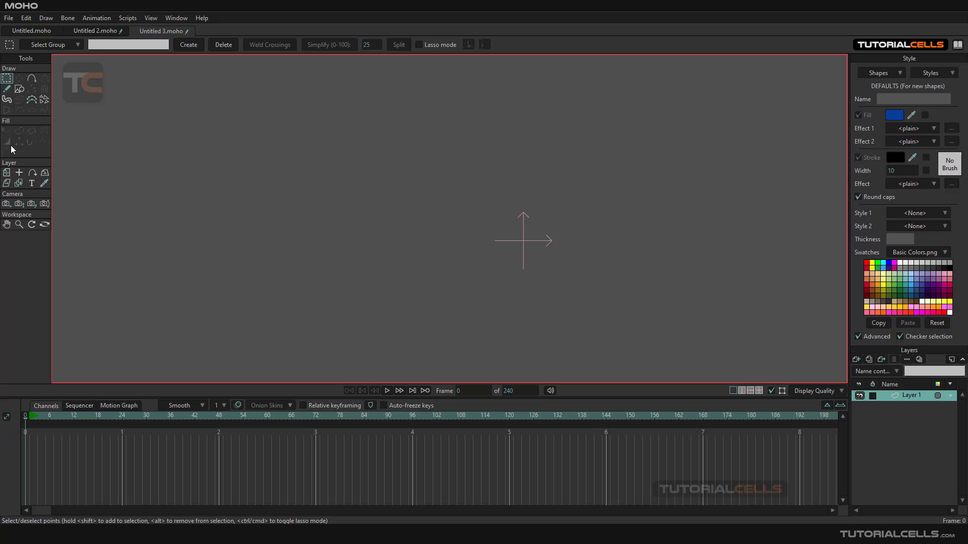
pyautogui.click(7, 99)
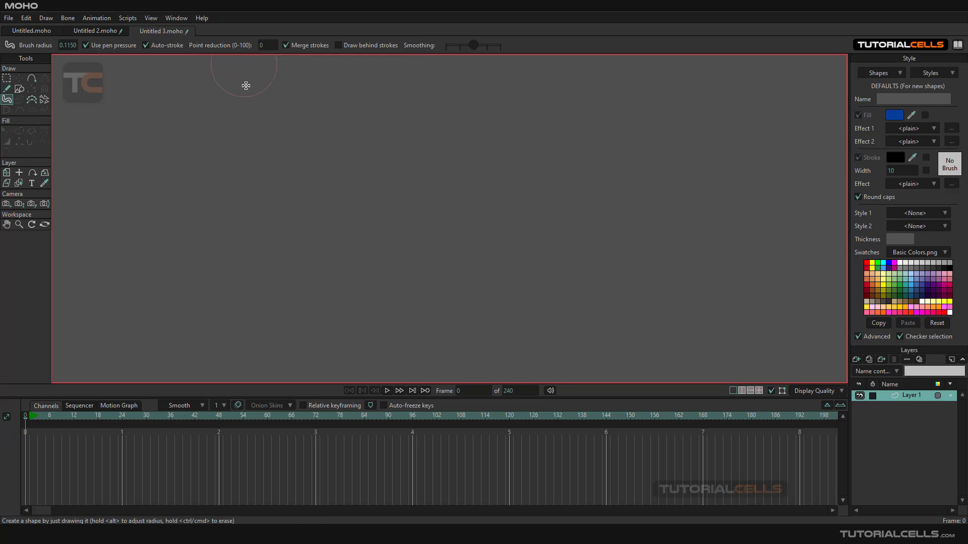
# - Undo a trial stroke, then paint one long blue zigzag across the canvas
pyautogui.moveTo(202, 162)
pyautogui.mouseDown()
pyautogui.moveTo(242, 216)
pyautogui.moveTo(311, 232)
pyautogui.moveTo(470, 220)
pyautogui.moveTo(542, 163)
pyautogui.moveTo(564, 213)
pyautogui.moveTo(655, 204)
pyautogui.mouseUp()
pyautogui.hotkey('ctrl', 'z')
pyautogui.moveTo(211, 211)
pyautogui.mouseDown()
pyautogui.moveTo(266, 202)
pyautogui.moveTo(378, 231)
pyautogui.moveTo(518, 205)
pyautogui.moveTo(594, 316)
pyautogui.moveTo(741, 151)
pyautogui.mouseUp()
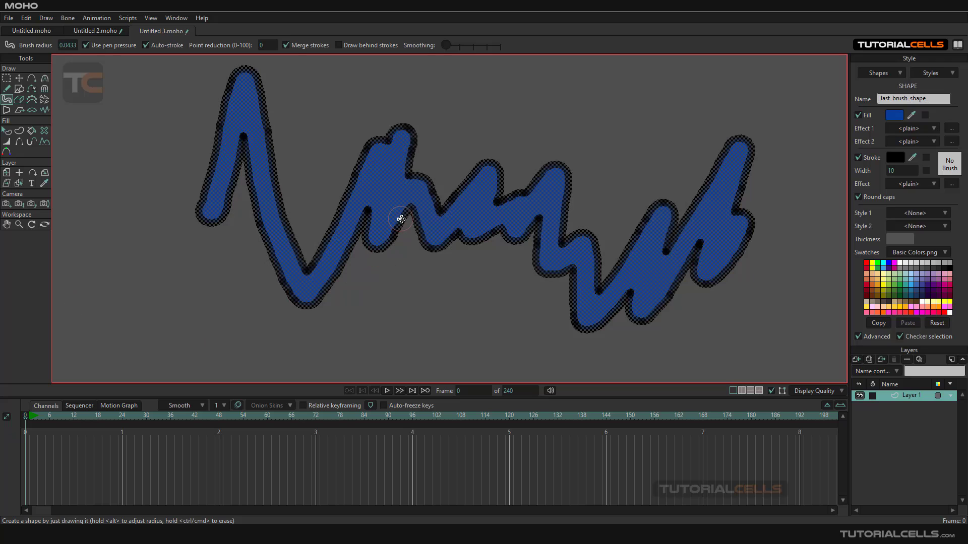
# - Thin the points on the zigzag's middle hump, its left edge and the left peak tip
pyautogui.click(30, 100)
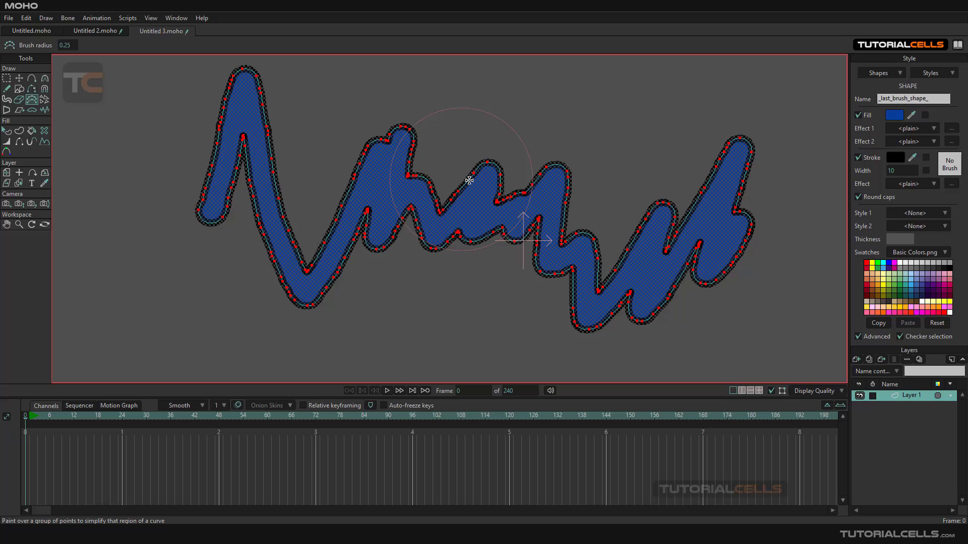
pyautogui.moveTo(471, 180)
pyautogui.mouseDown()
pyautogui.moveTo(419, 190)
pyautogui.moveTo(479, 200)
pyautogui.moveTo(457, 202)
pyautogui.mouseUp()
pyautogui.moveTo(348, 173)
pyautogui.mouseDown()
pyautogui.moveTo(374, 138)
pyautogui.moveTo(396, 127)
pyautogui.moveTo(456, 232)
pyautogui.mouseUp()
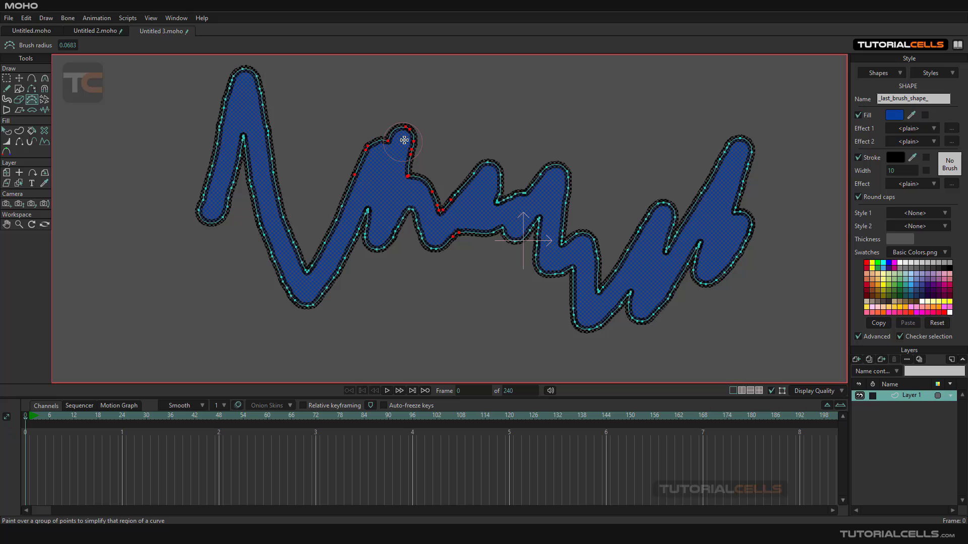
pyautogui.moveTo(235, 97)
pyautogui.mouseDown()
pyautogui.moveTo(248, 80)
pyautogui.moveTo(226, 108)
pyautogui.moveTo(211, 217)
pyautogui.moveTo(250, 112)
pyautogui.moveTo(265, 131)
pyautogui.moveTo(243, 144)
pyautogui.mouseUp()
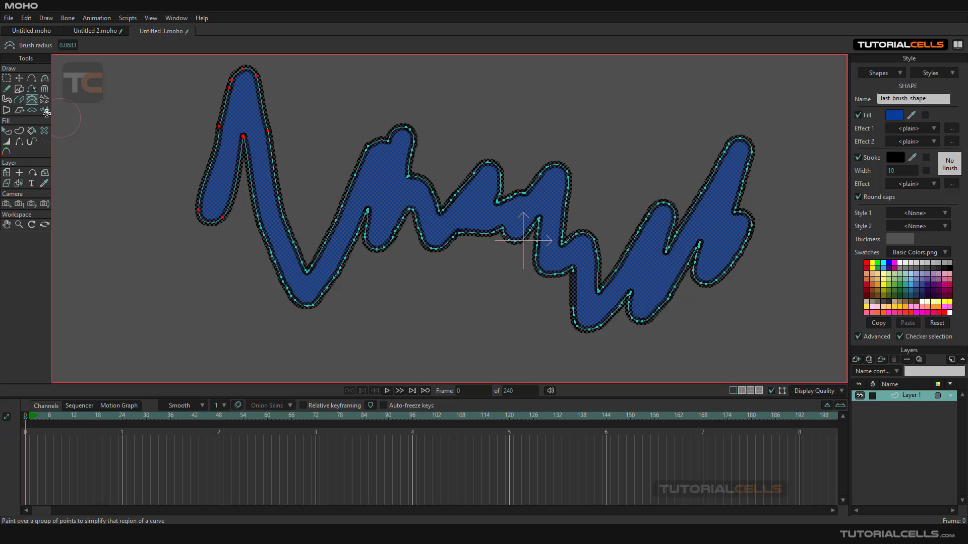
pyautogui.click(7, 100)
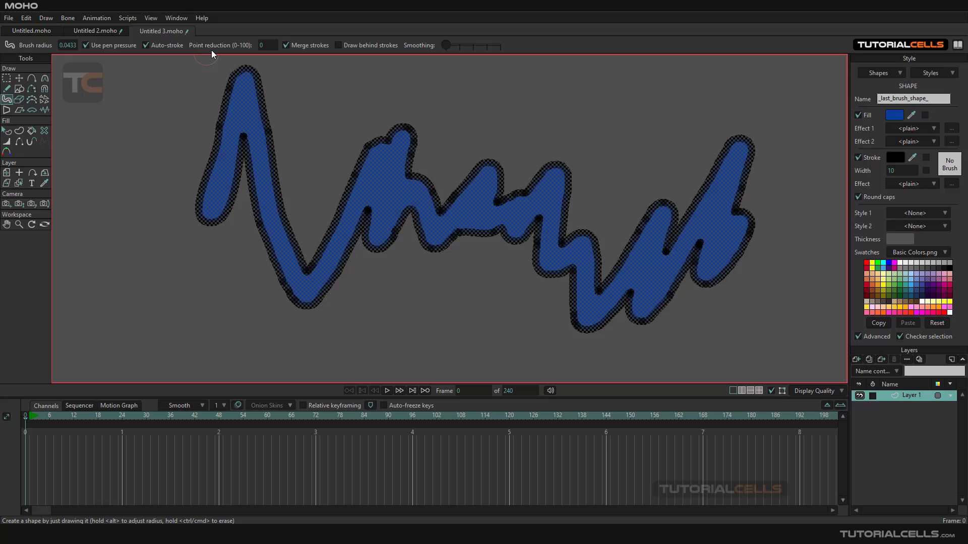
# - Reduce points at the V's bottom, the upper middle edge and the right stroke's bottom
pyautogui.click(32, 99)
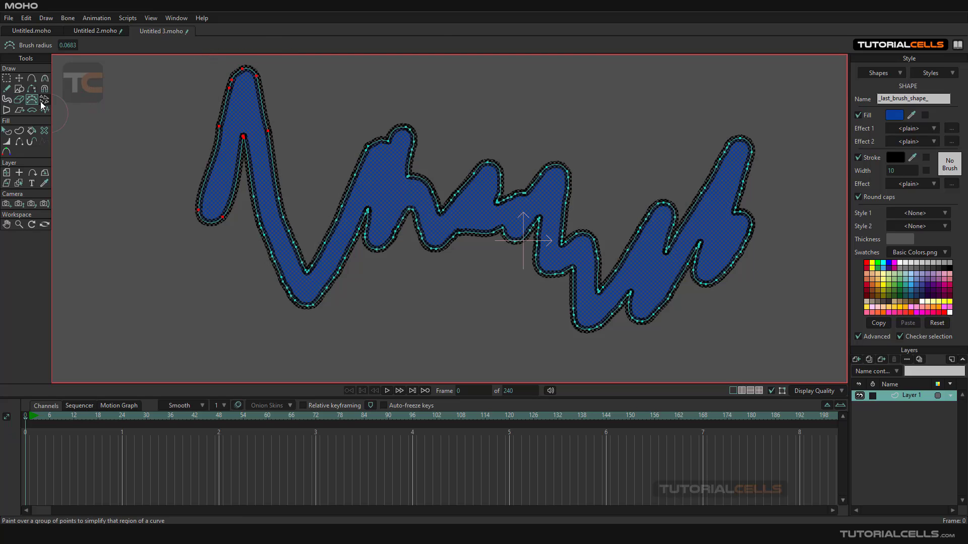
pyautogui.moveTo(323, 295)
pyautogui.mouseDown()
pyautogui.moveTo(286, 290)
pyautogui.moveTo(312, 262)
pyautogui.mouseUp()
pyautogui.moveTo(497, 202); pyautogui.dragTo(526, 193)
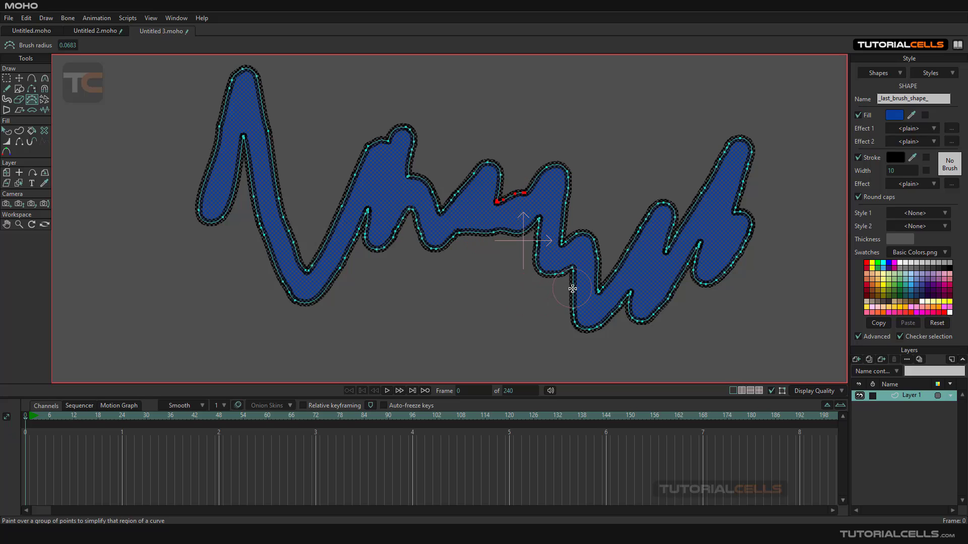
pyautogui.moveTo(572, 290)
pyautogui.mouseDown()
pyautogui.moveTo(577, 333)
pyautogui.moveTo(624, 331)
pyautogui.moveTo(637, 291)
pyautogui.mouseUp()
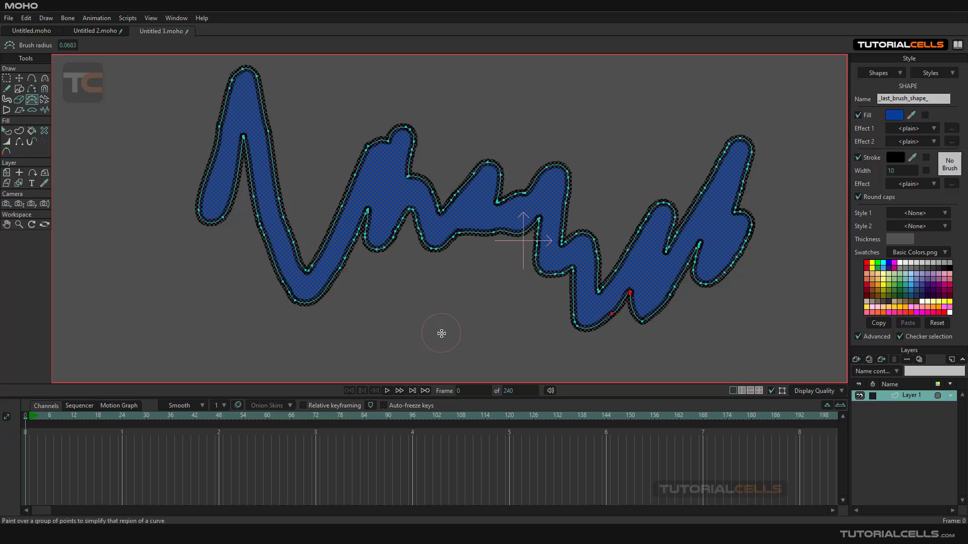